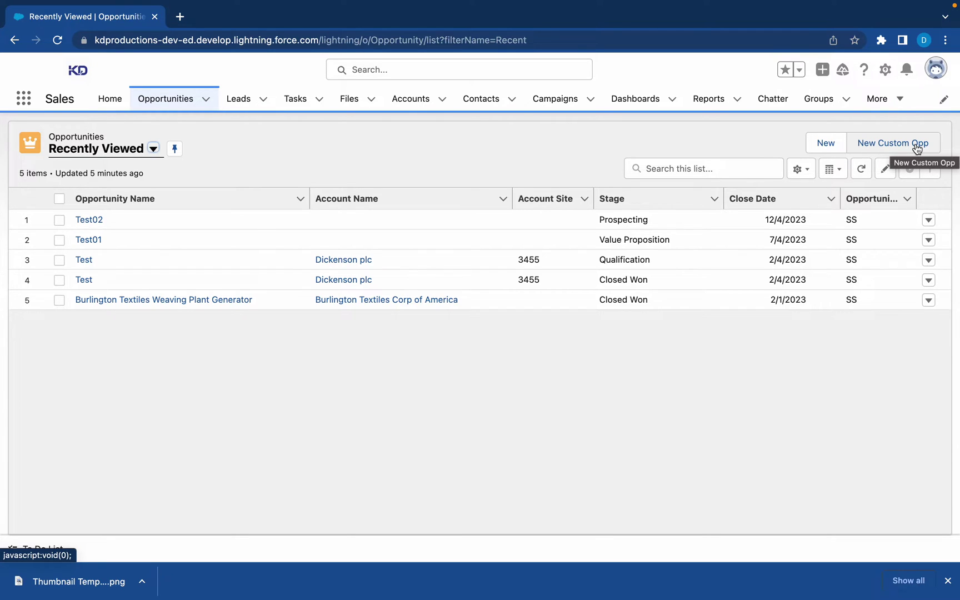
Step: Start the New Custom Opp flow, name the opportunity Test03, and set stage Qualification
left_click(917, 148)
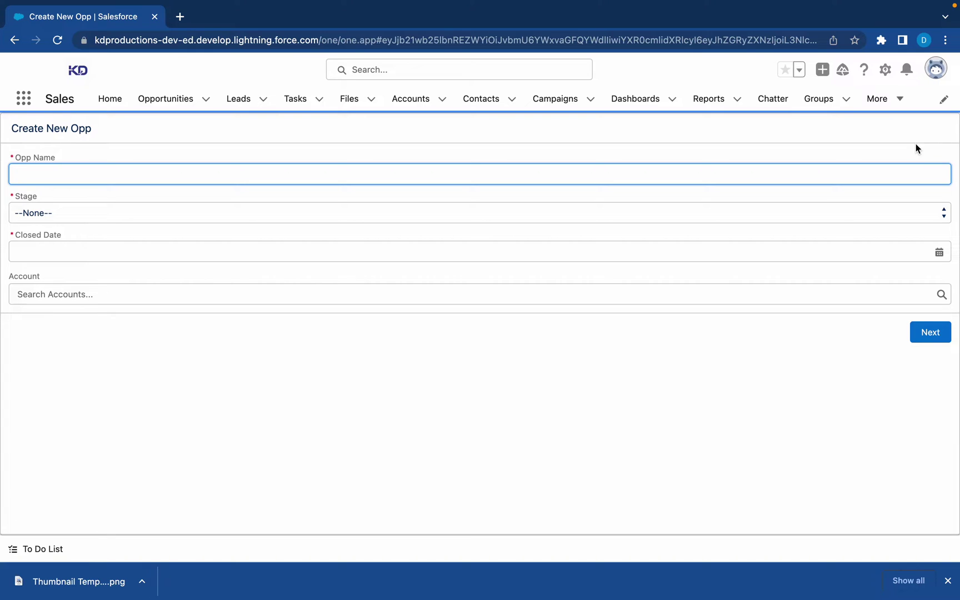
left_click(607, 169)
type("Test03")
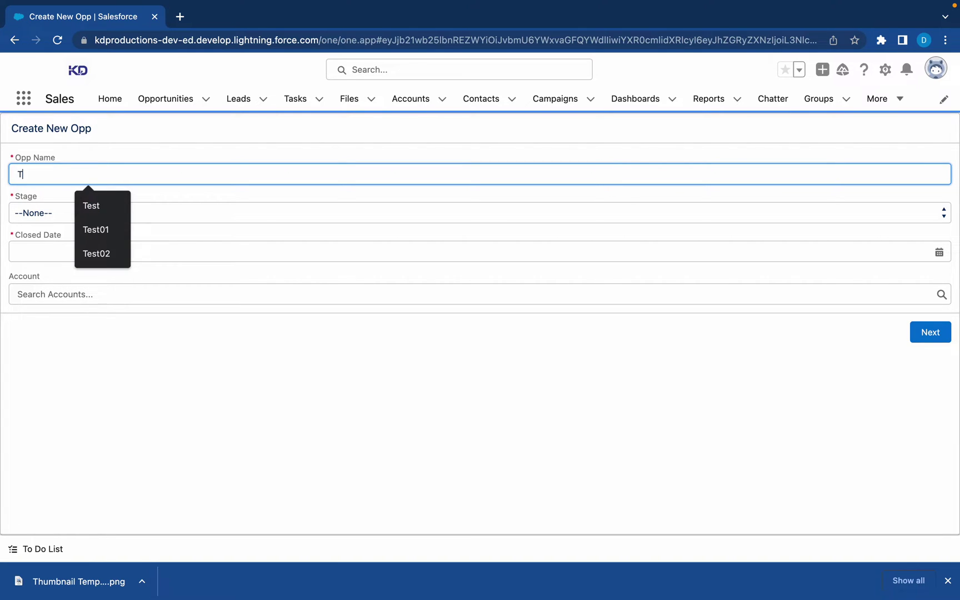
left_click(553, 215)
left_click(395, 245)
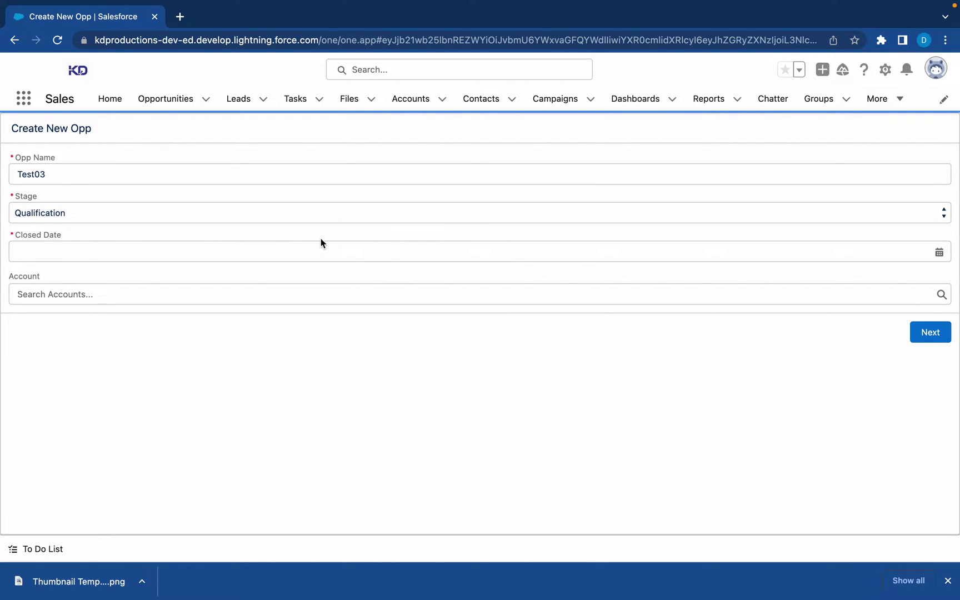
Step: Set the close date to 7 April 2023, submit, and finish the flow
left_click(321, 244)
left_click(903, 350)
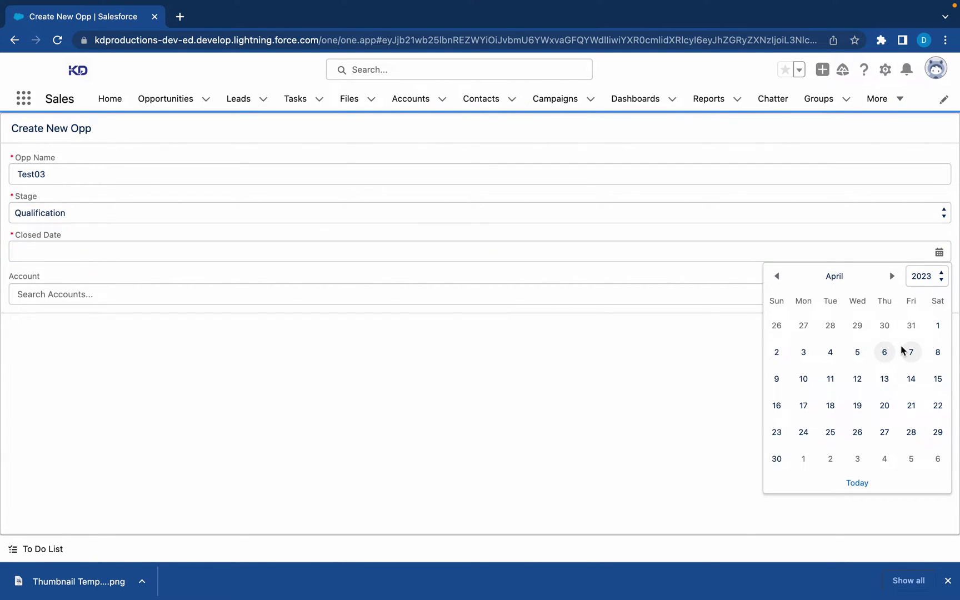
left_click(906, 352)
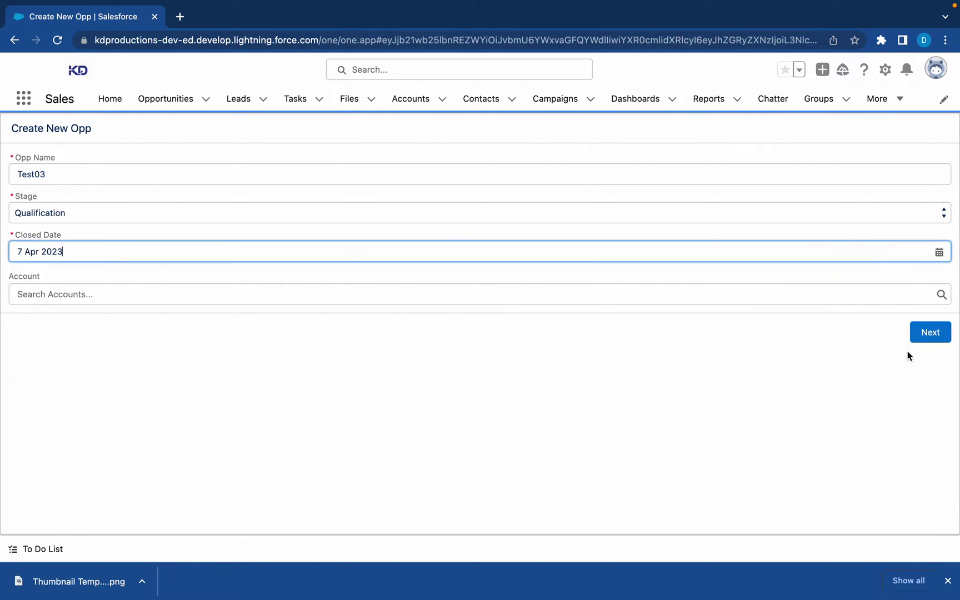
left_click(933, 333)
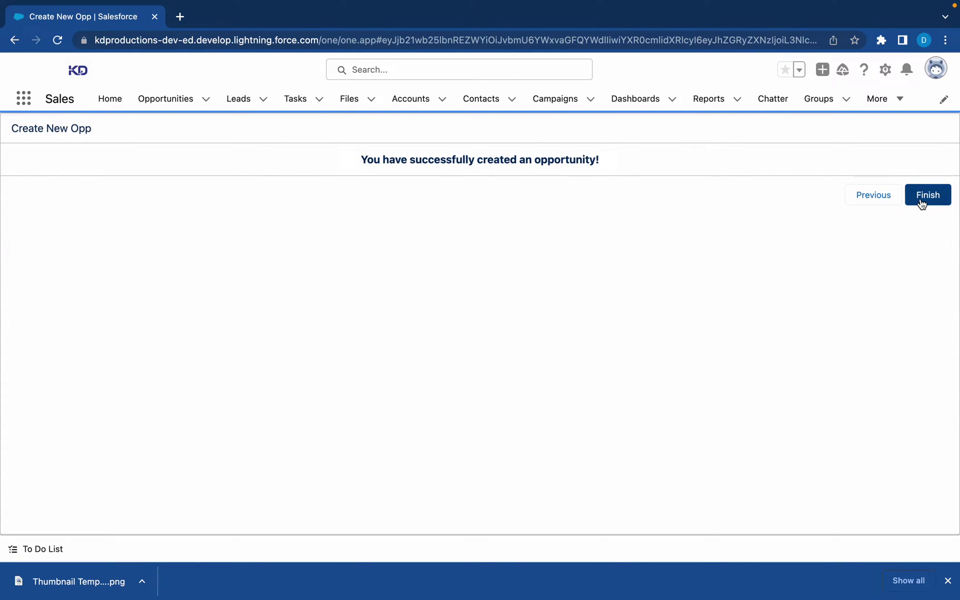
left_click(920, 200)
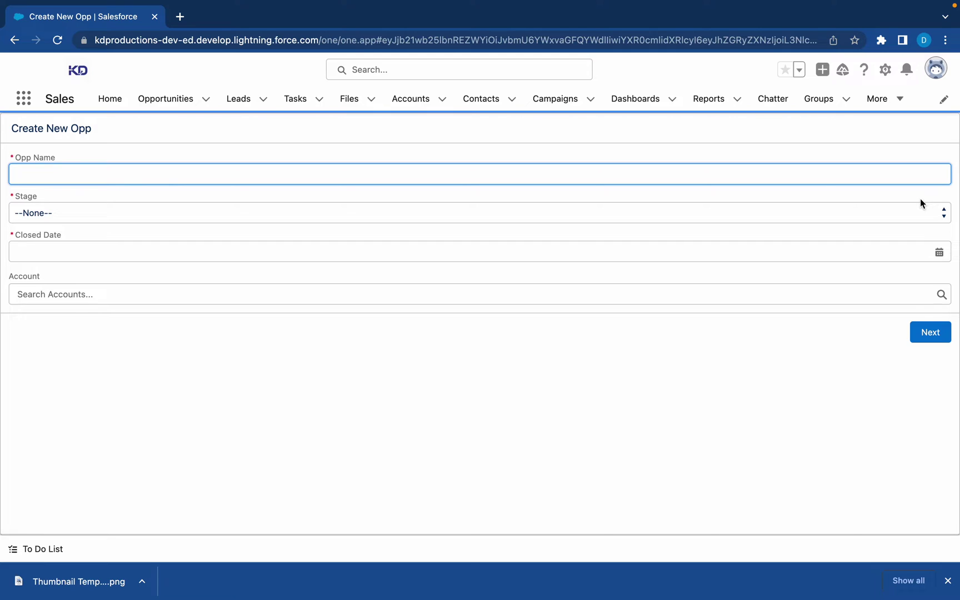
Step: Return to the opportunities list showing Test03 and open Setup Home in a new tab
left_click(179, 108)
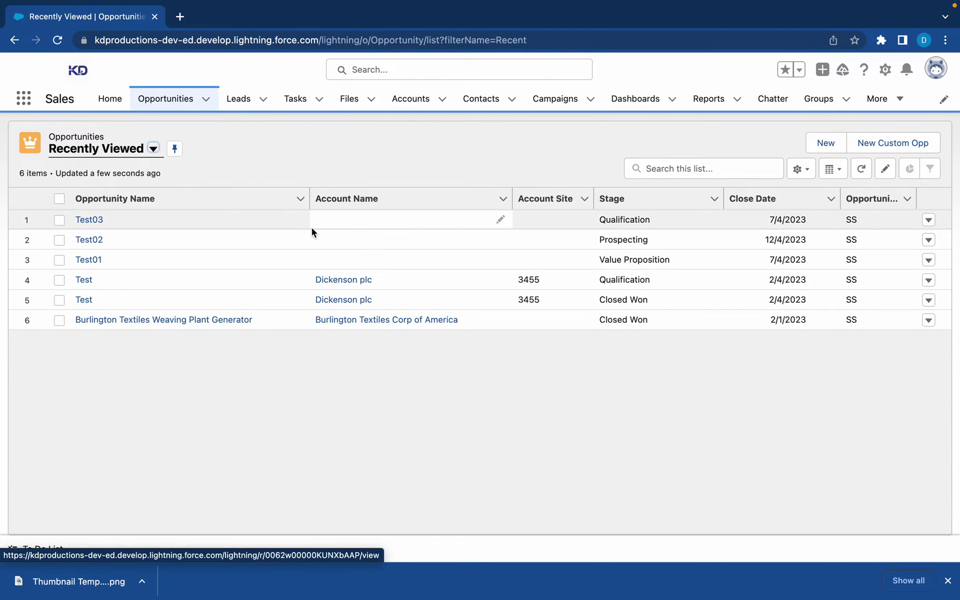
left_click(423, 37)
key("super+c")
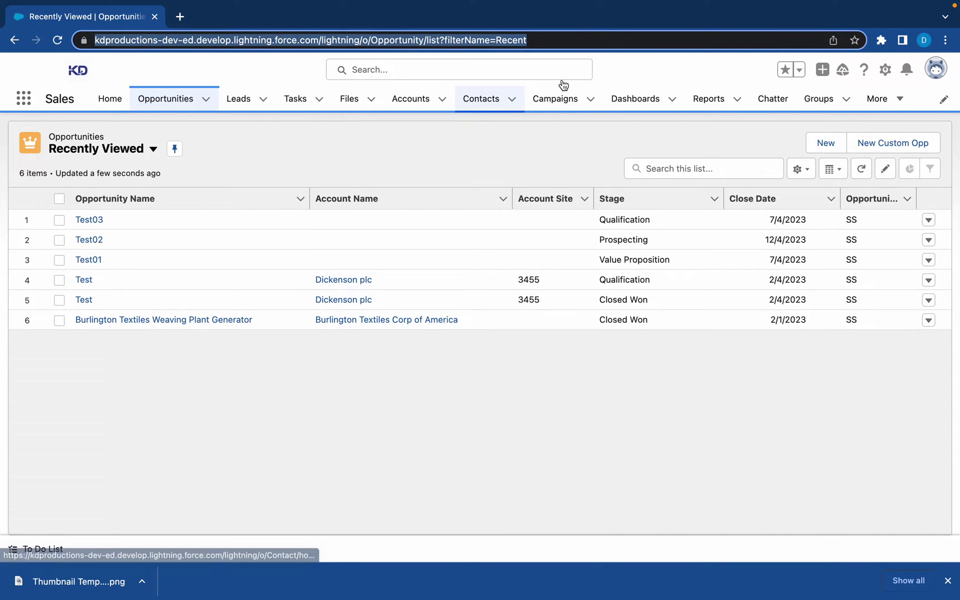
left_click(886, 69)
left_click(855, 113)
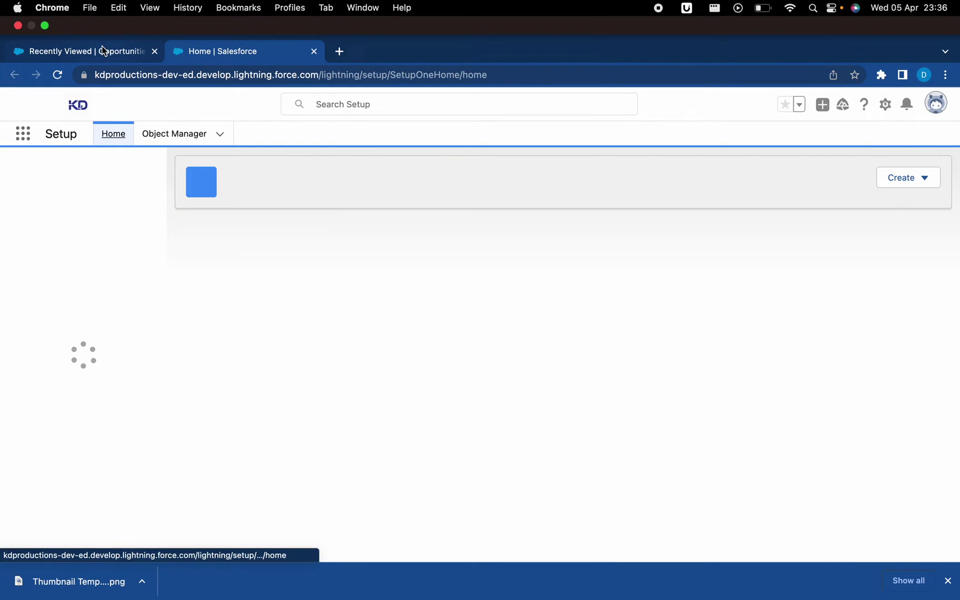
left_click(102, 50)
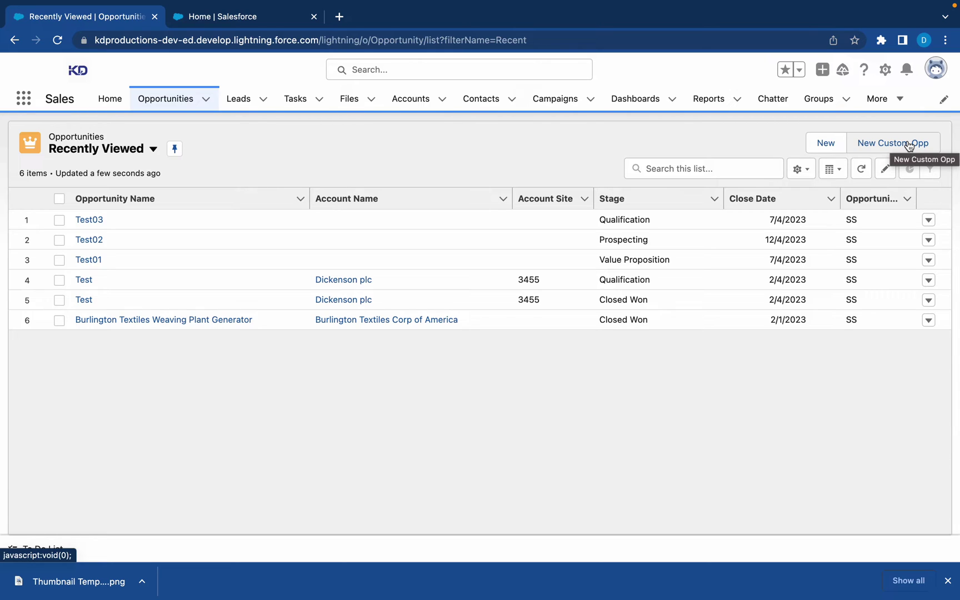
left_click(283, 27)
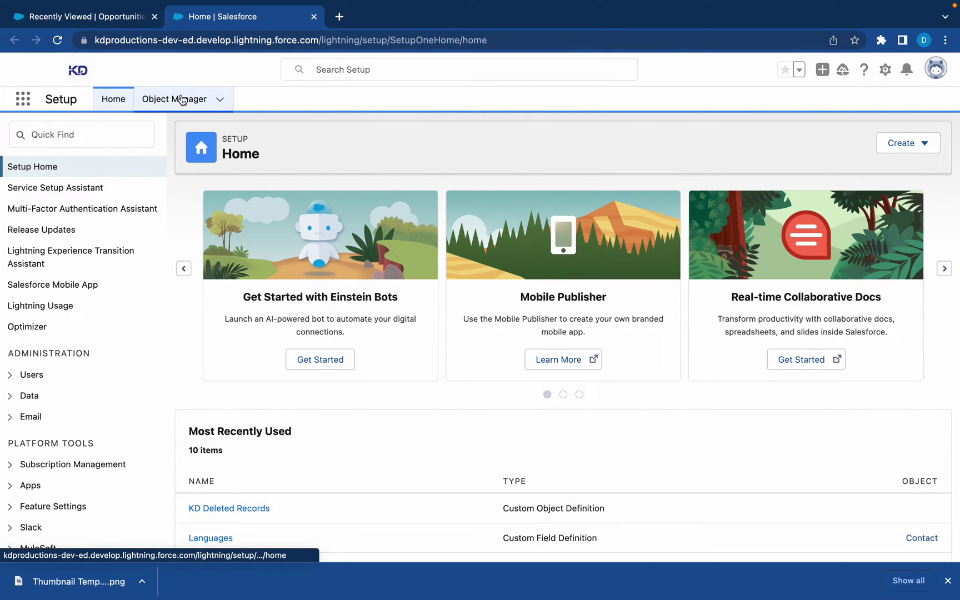
Step: In Object Manager, find Opportunity via 'opp' and edit its New Custom Opp button
left_click(182, 100)
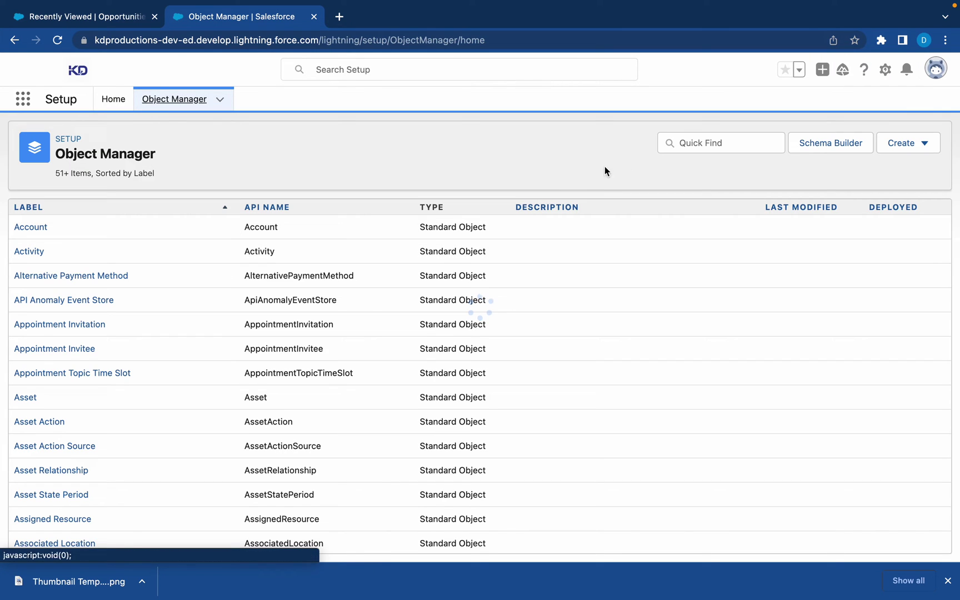
left_click(697, 143)
type("opp")
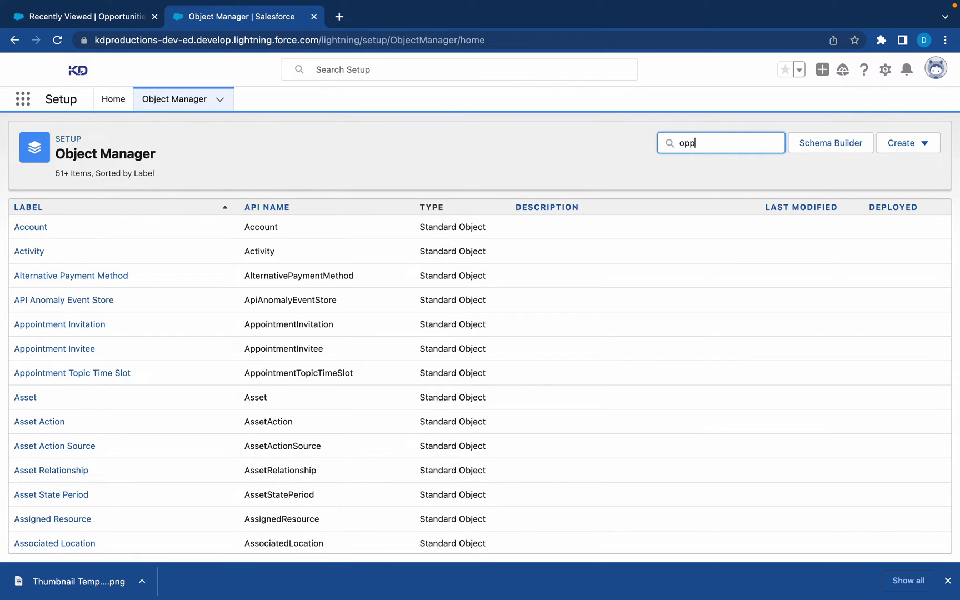
left_click(47, 229)
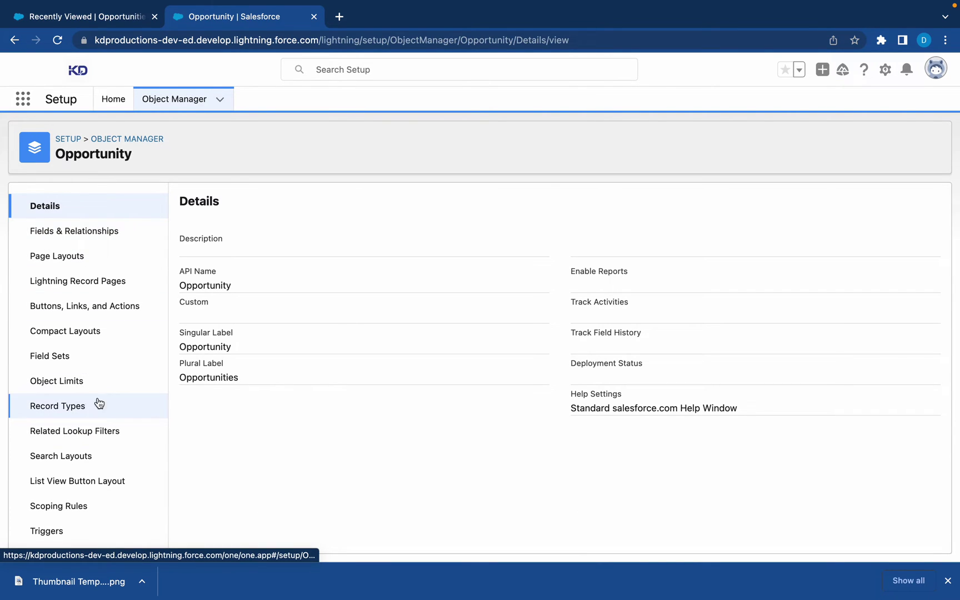
left_click(102, 306)
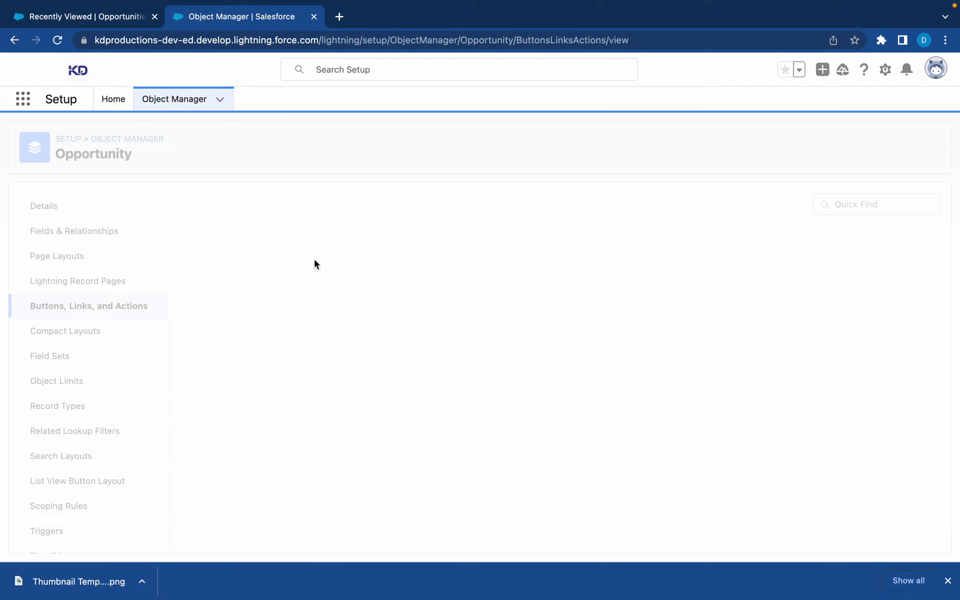
scroll(376, 306, "down", 3)
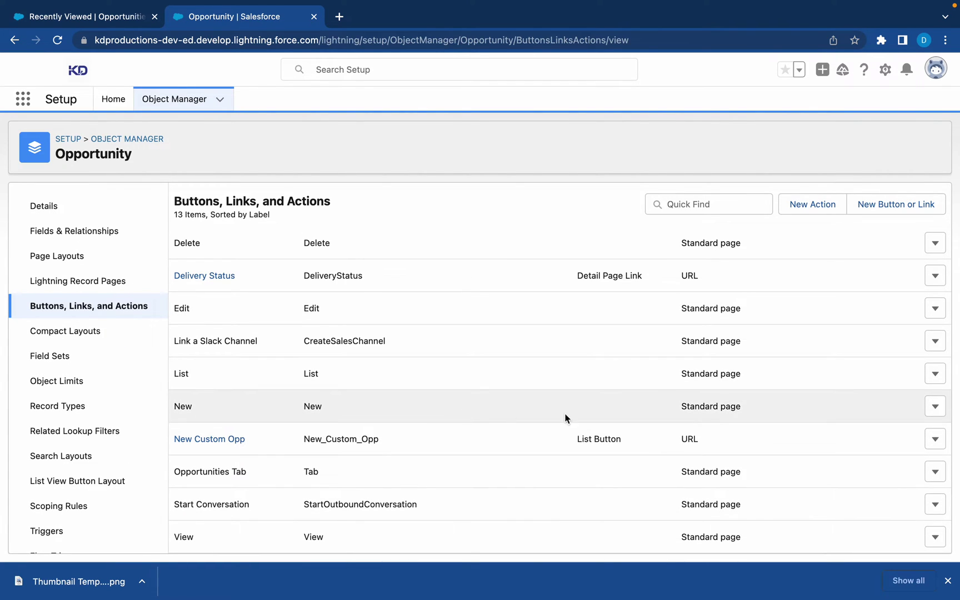
left_click(933, 438)
left_click(905, 470)
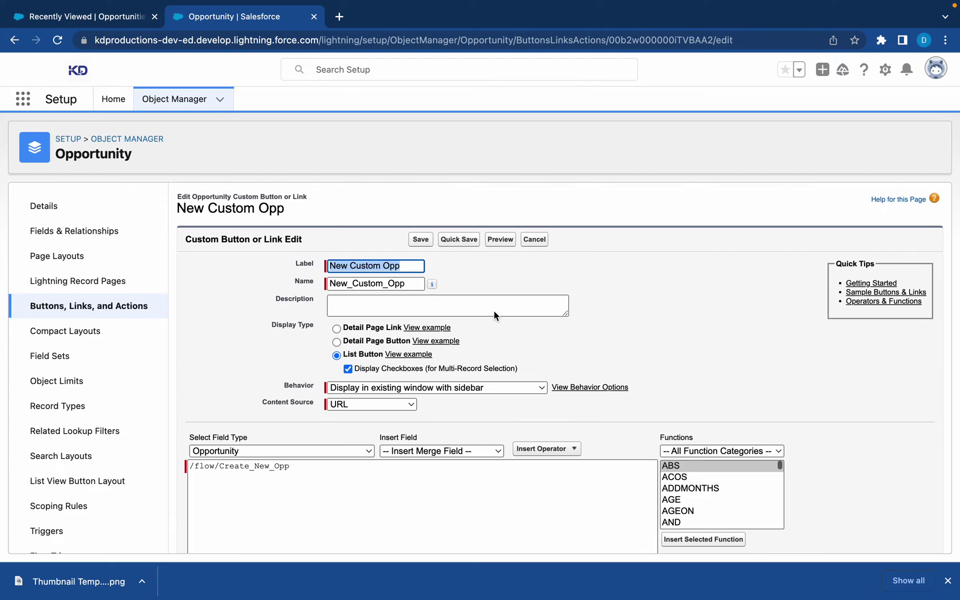
Step: Append '?retUrl=' plus the Recently Viewed list URL to /flow/Create_New_Opp and save
left_click(418, 471)
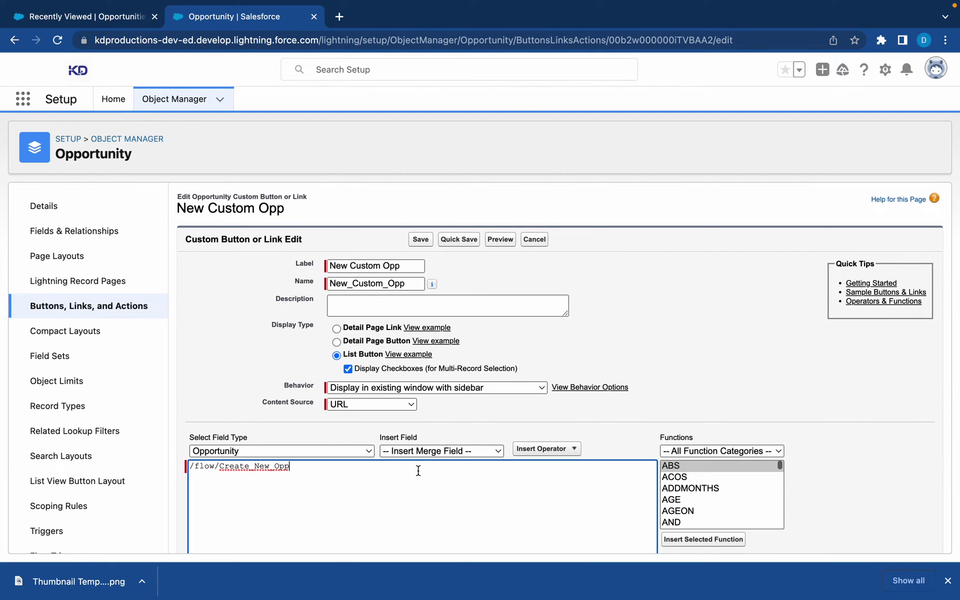
type("?retUrl=")
key("super+v")
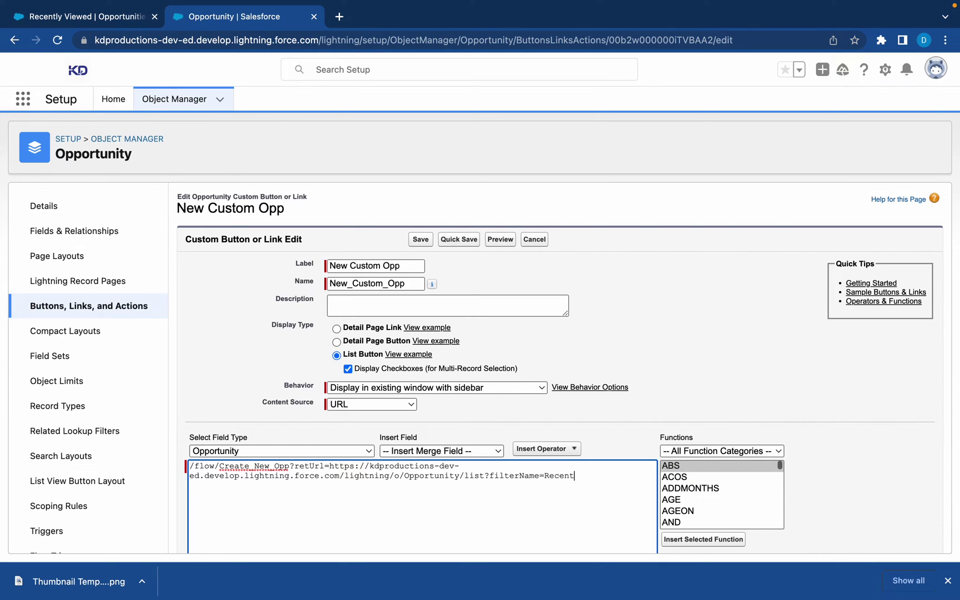
left_click_drag(289, 467, 575, 479)
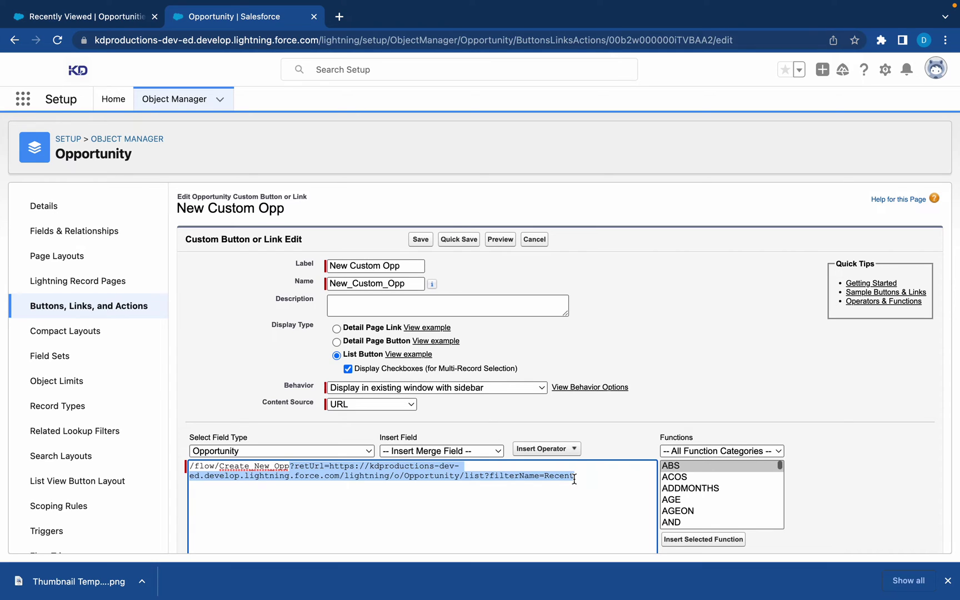
left_click(380, 437)
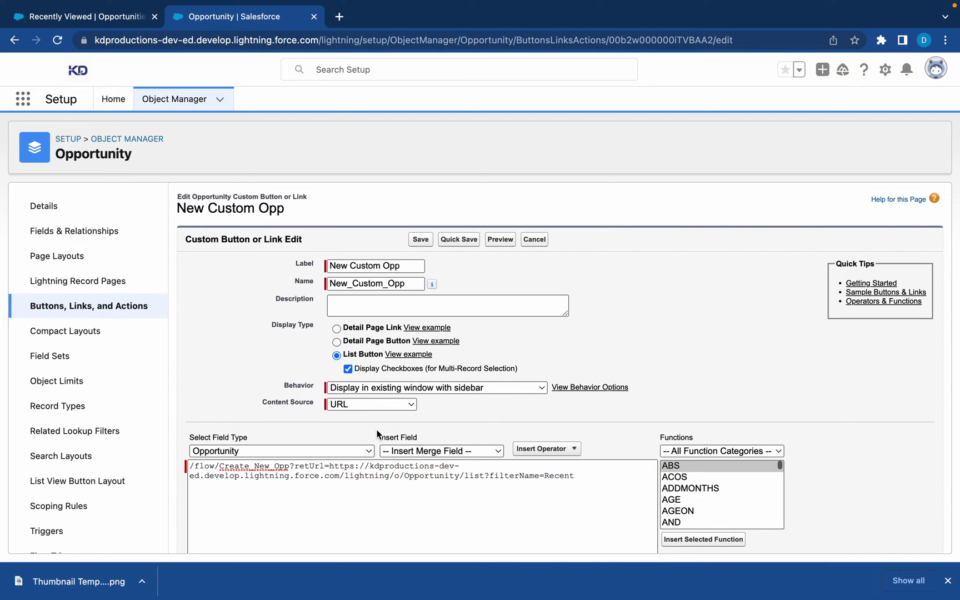
left_click(325, 467)
left_click_drag(326, 468, 596, 485)
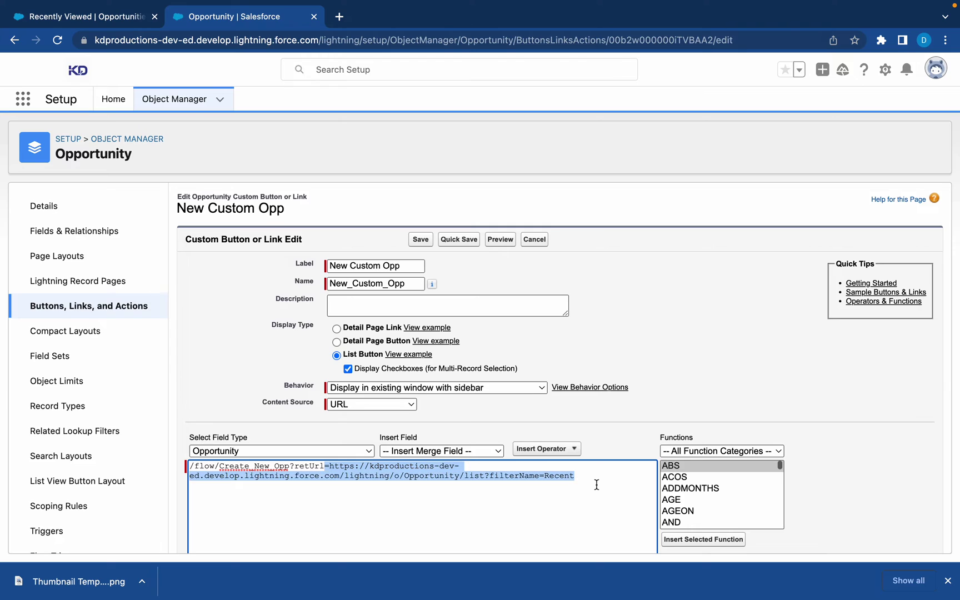
left_click(596, 485)
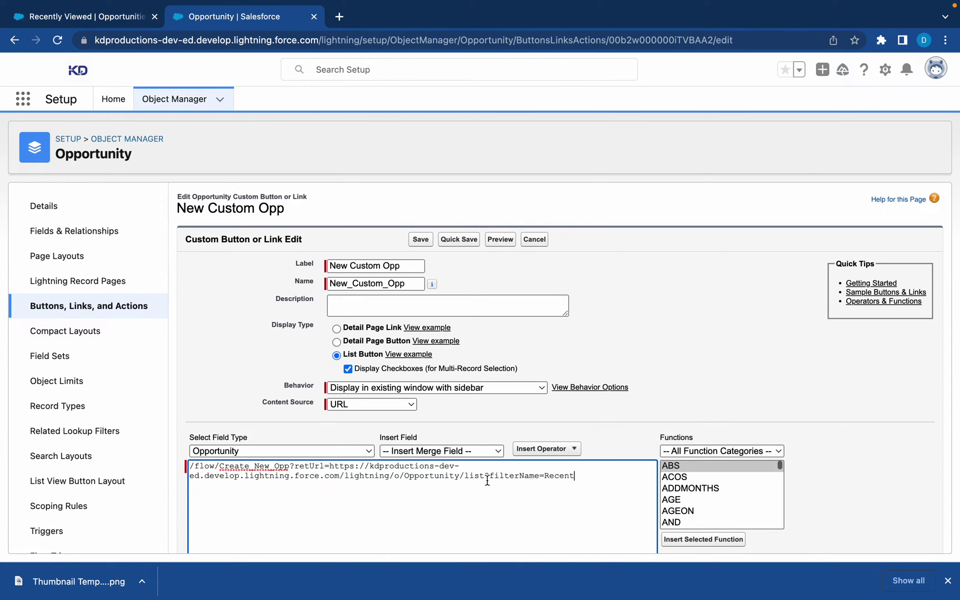
left_click(423, 239)
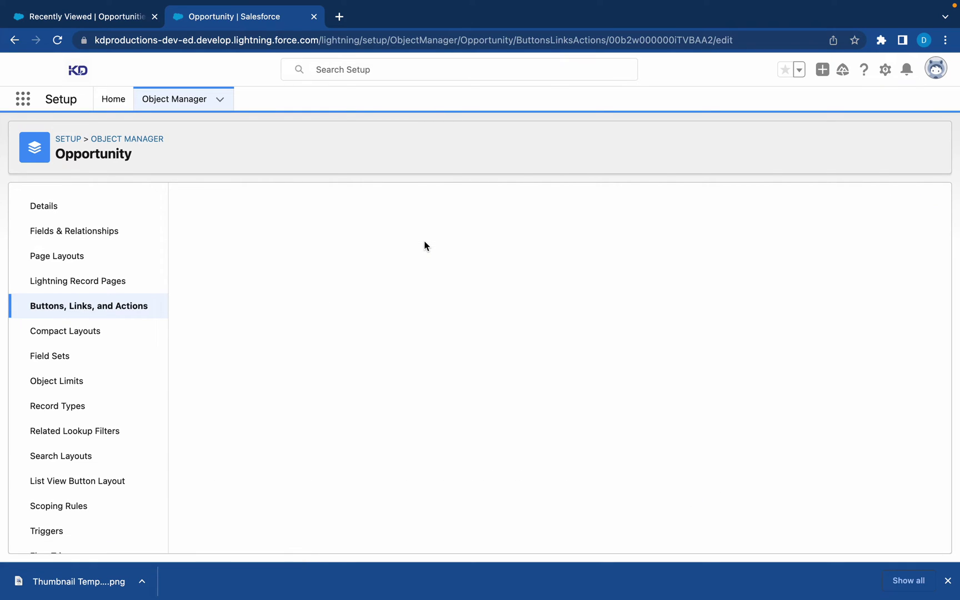
Step: Reload the Recently Viewed list, launch New Custom Opp, and name the opportunity Test04
left_click(112, 23)
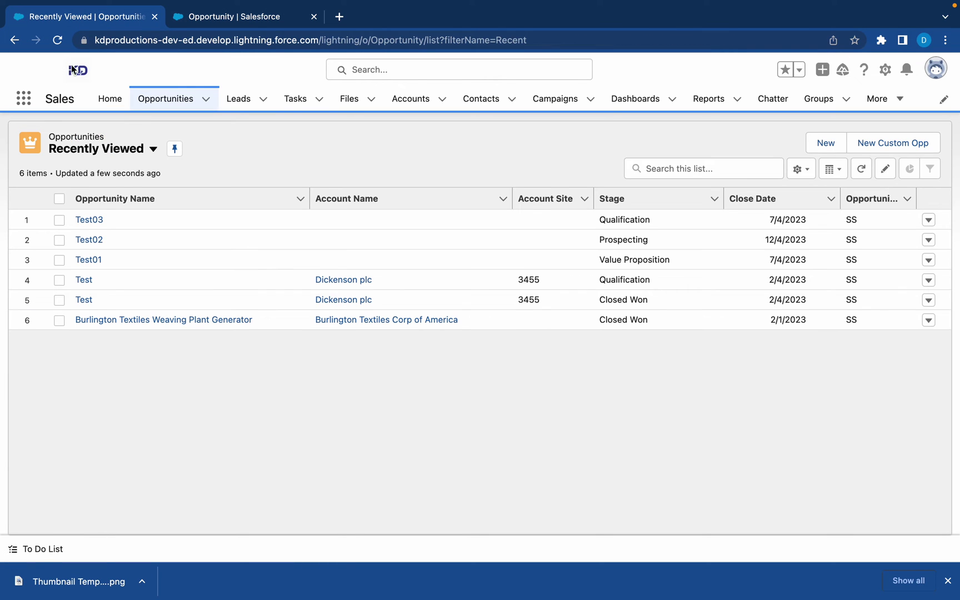
left_click(58, 40)
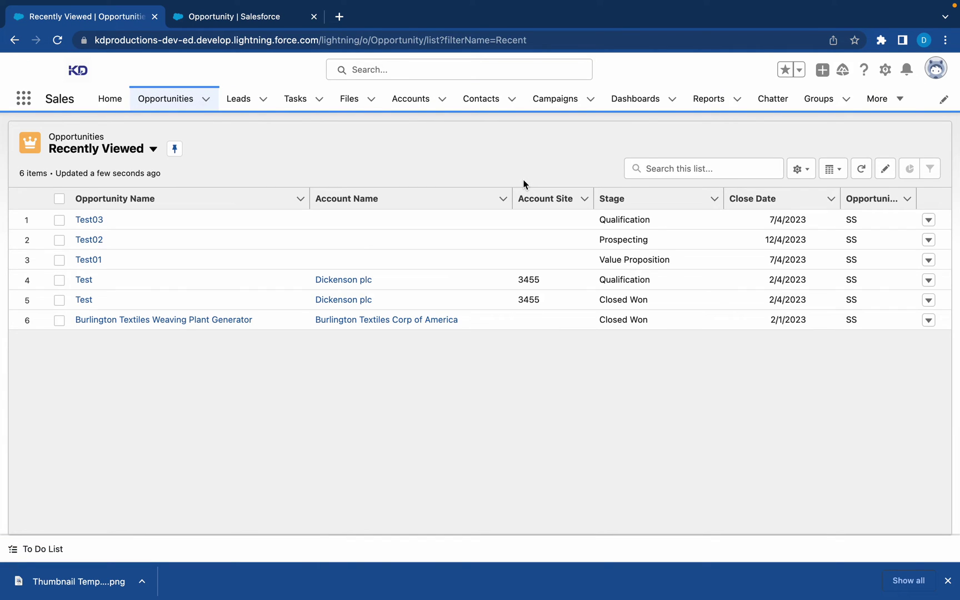
left_click(875, 152)
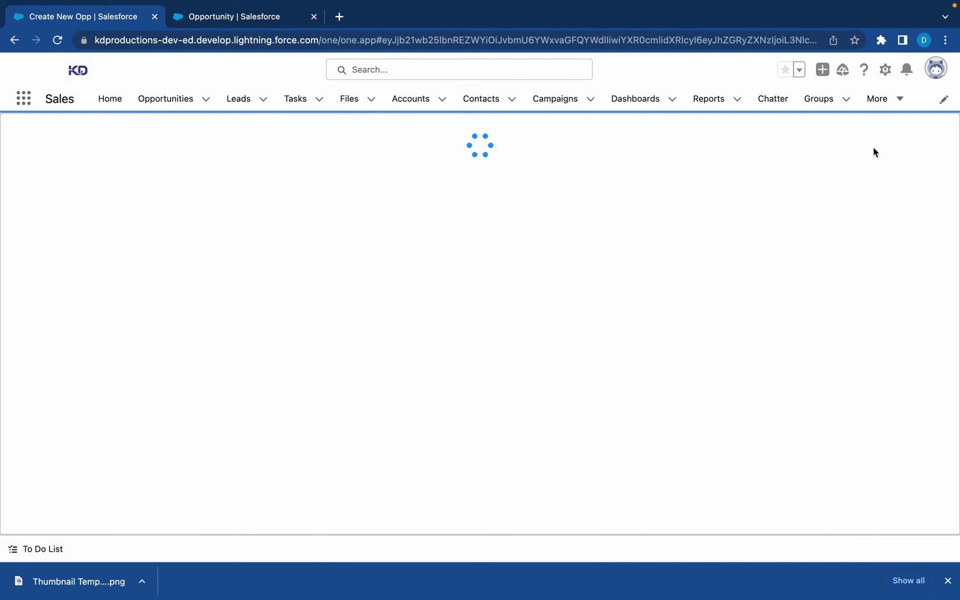
left_click(600, 177)
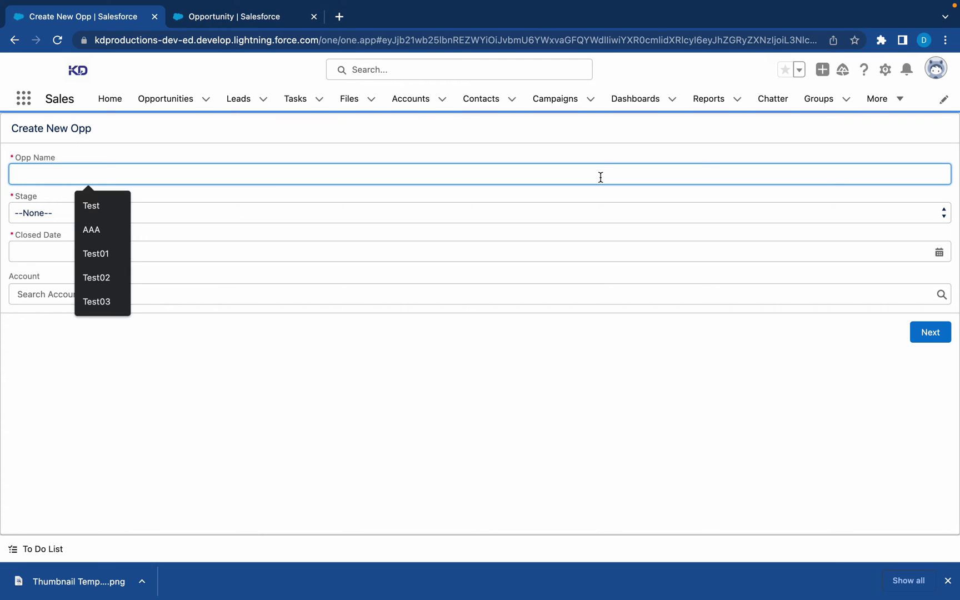
type("Test04")
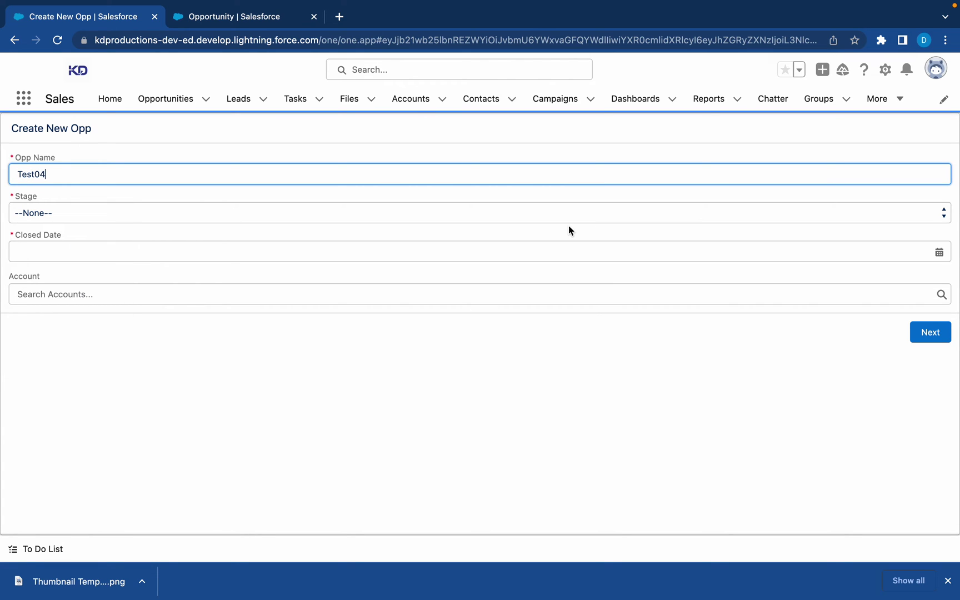
Step: Set stage Needs Analysis and close date 12 April 2023, then submit and finish
left_click(561, 219)
left_click(485, 257)
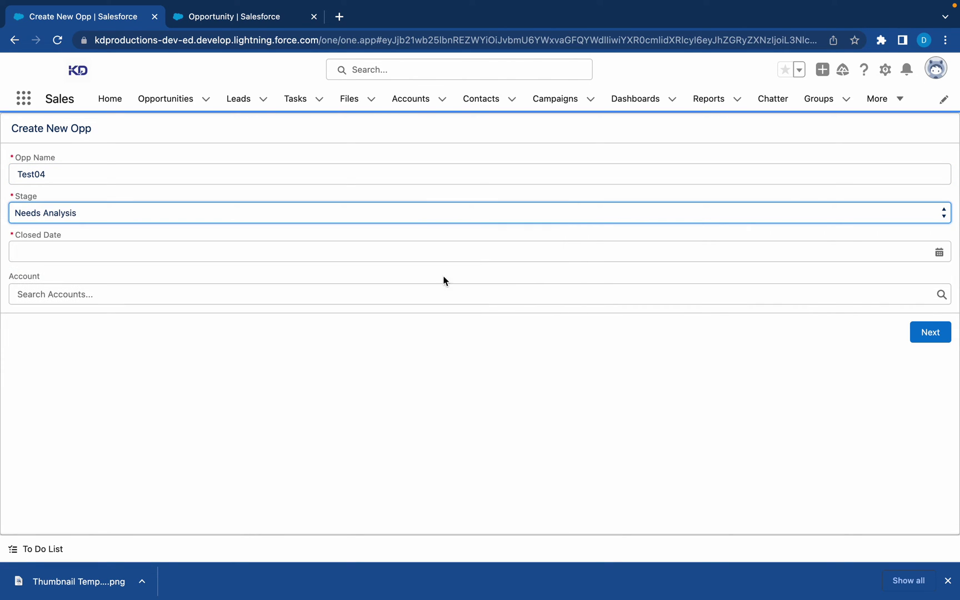
left_click(445, 256)
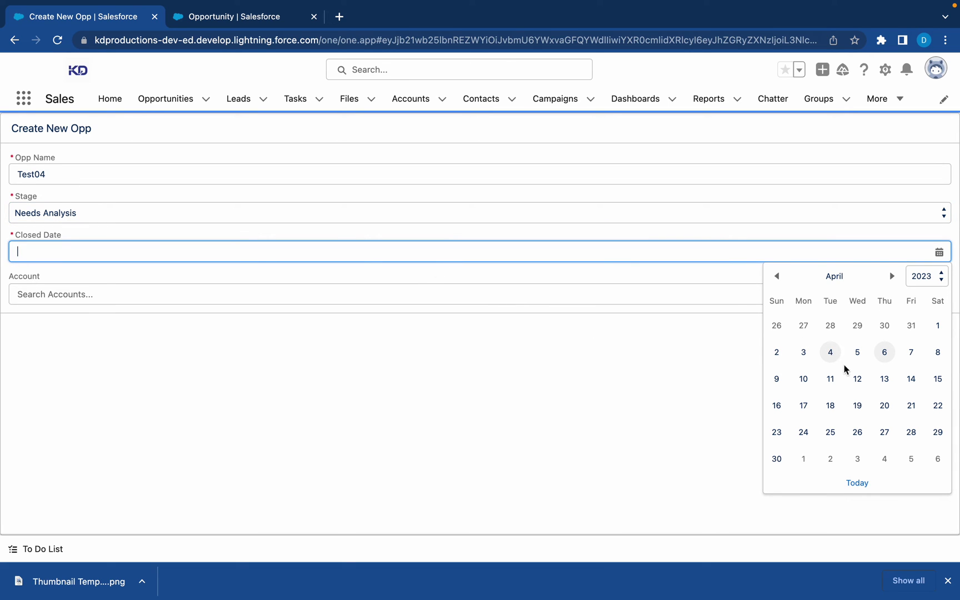
left_click(853, 376)
left_click(945, 326)
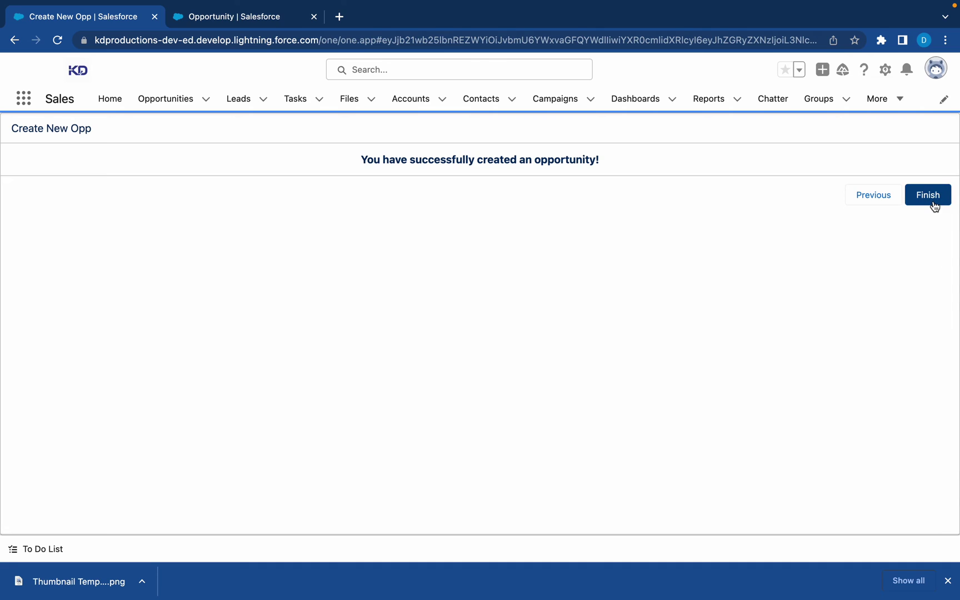
left_click(933, 203)
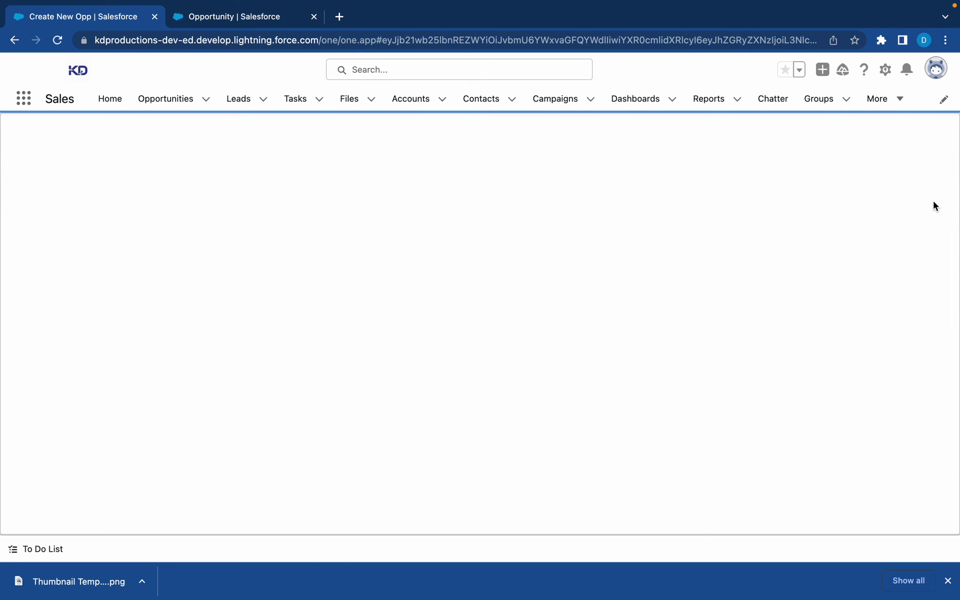